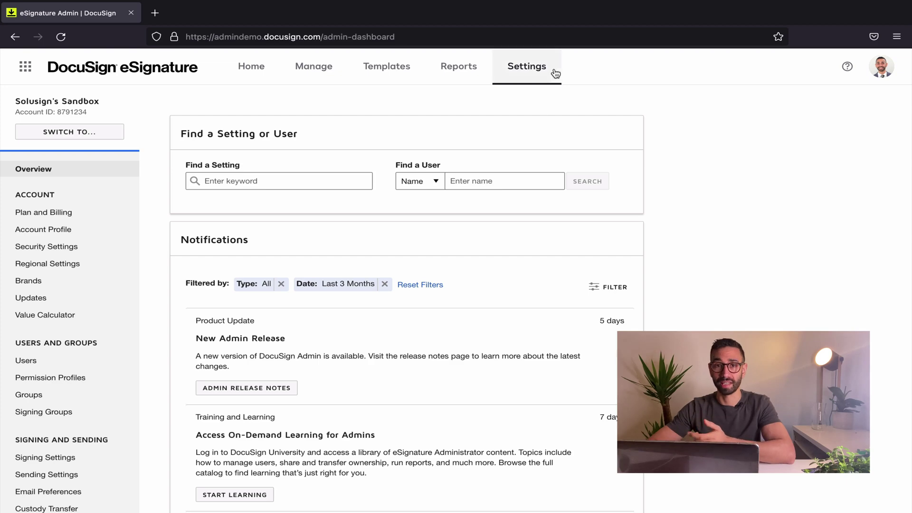
Step: Open the account's Document Custom Fields settings
scroll(116, 241, "down", 6)
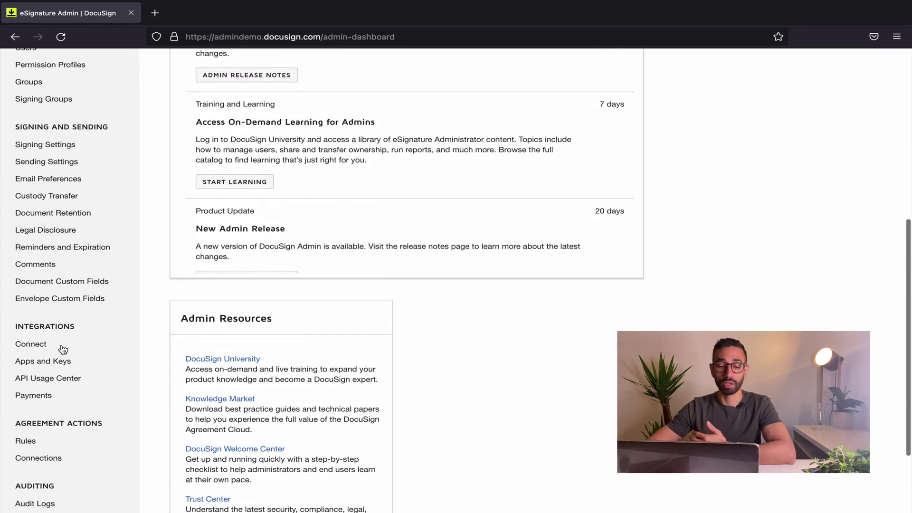
scroll(64, 358, "down", 2)
scroll(61, 361, "up", 3)
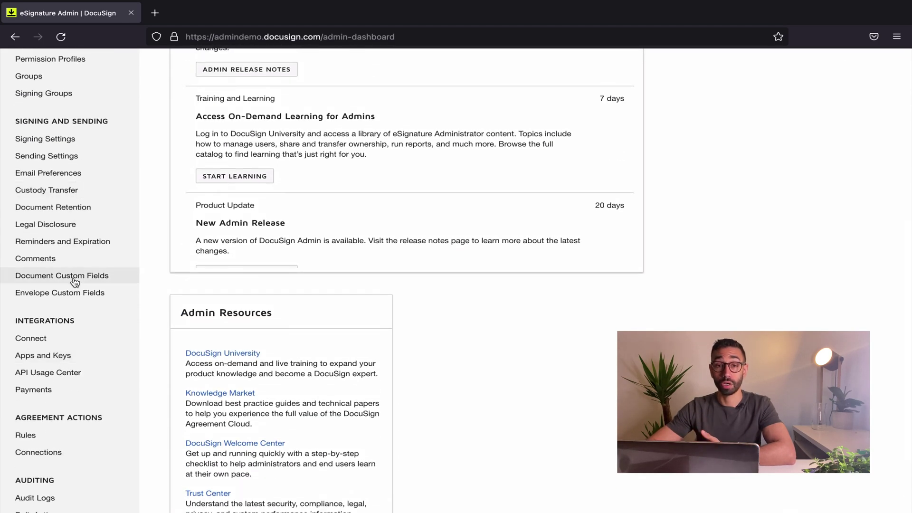
left_click(71, 276)
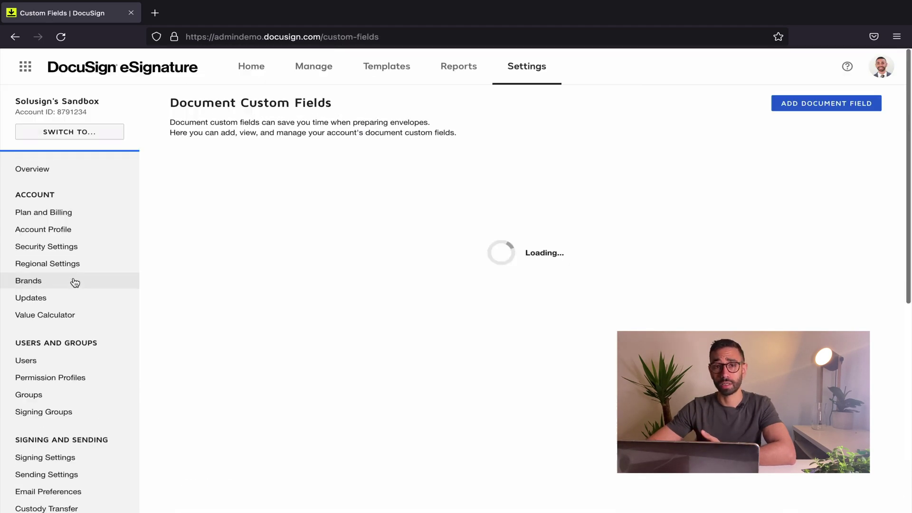
Step: Add a text field named #HREF_DocuSignSupport, save it, and start on its Initial Value
left_click(834, 108)
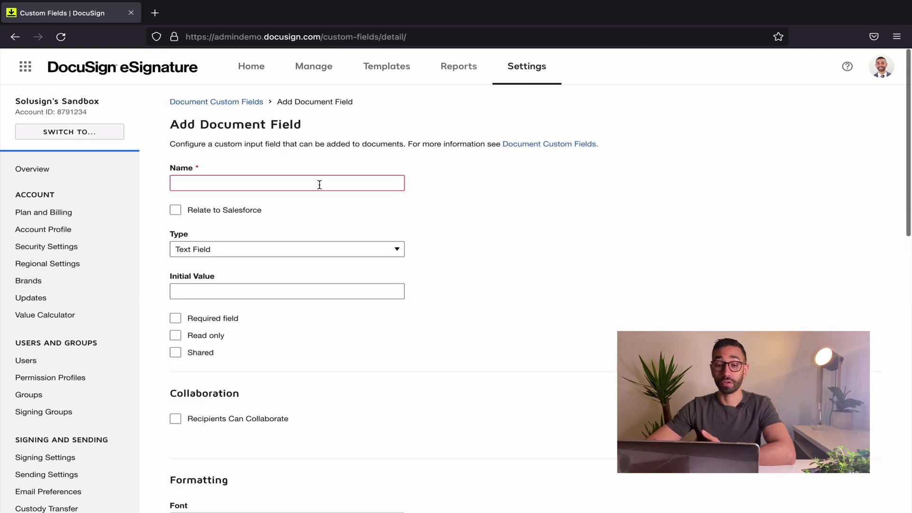
left_click(319, 185)
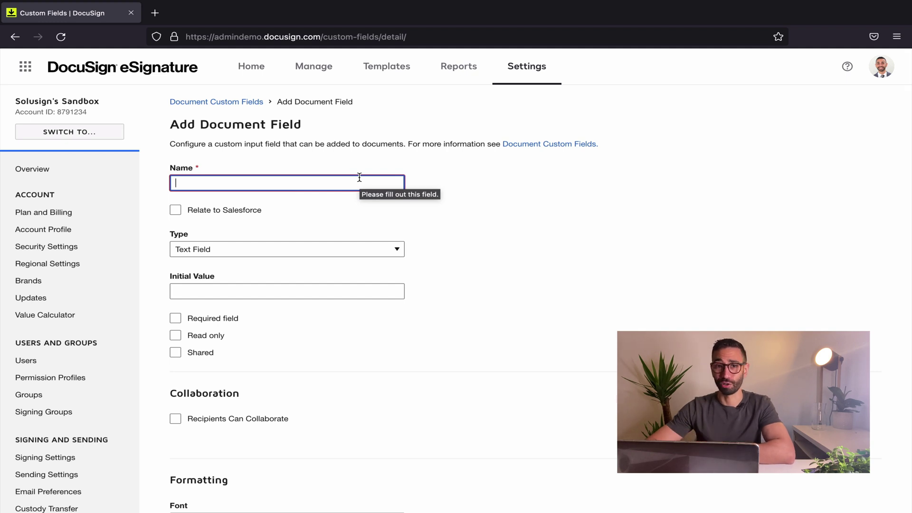
type("#HR")
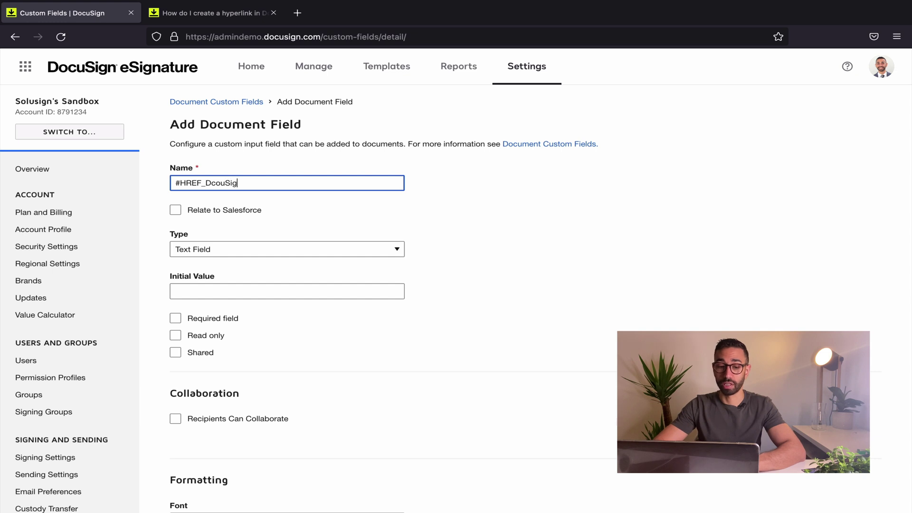
type("EF_DocuSignSupport")
left_click(253, 224)
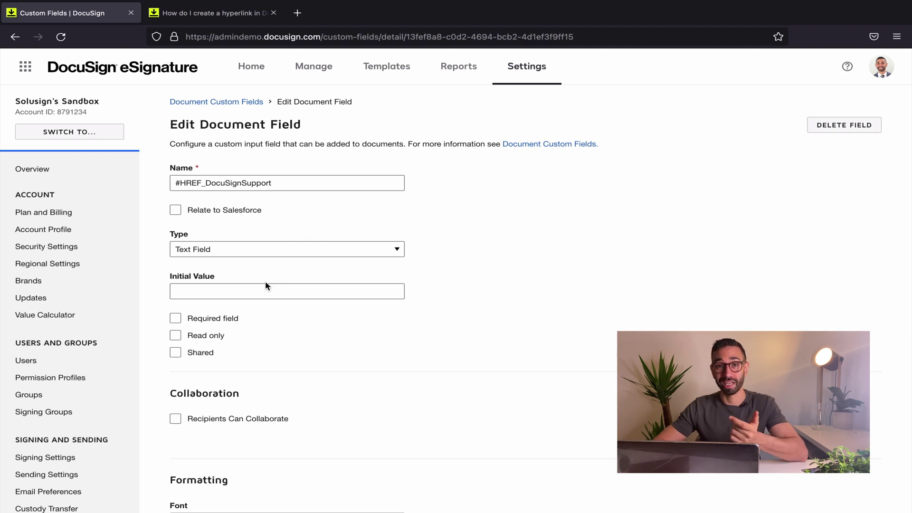
left_click_drag(171, 279, 211, 280)
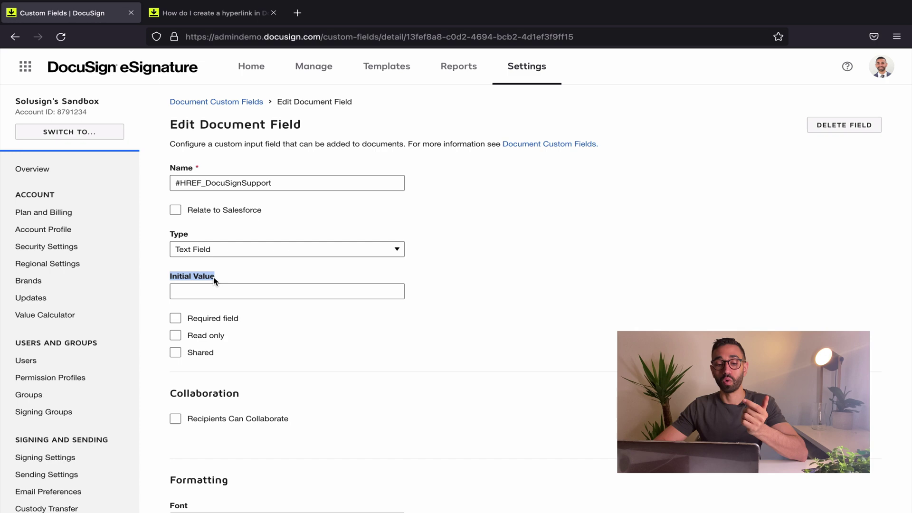
left_click(202, 280)
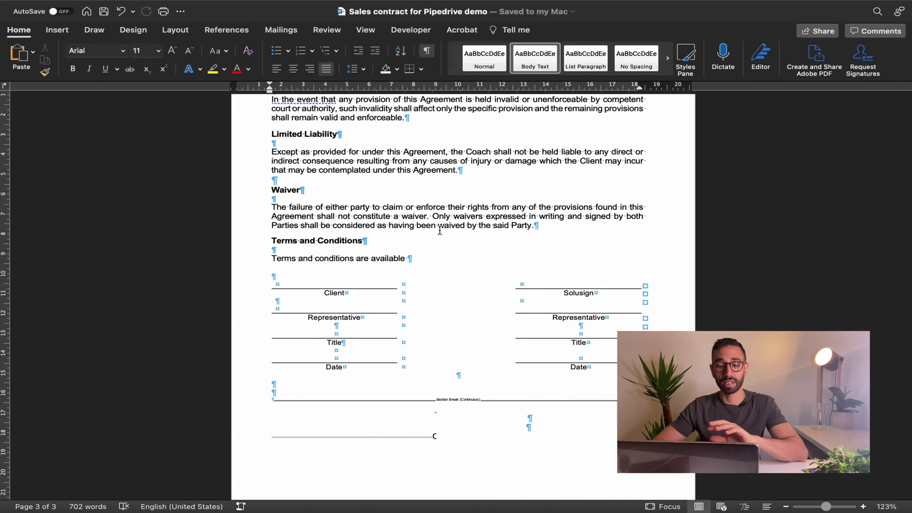
Step: In Word, type 'here.' after 'available' in the terms sentence, then cut it out
scroll(439, 230, "up", 3)
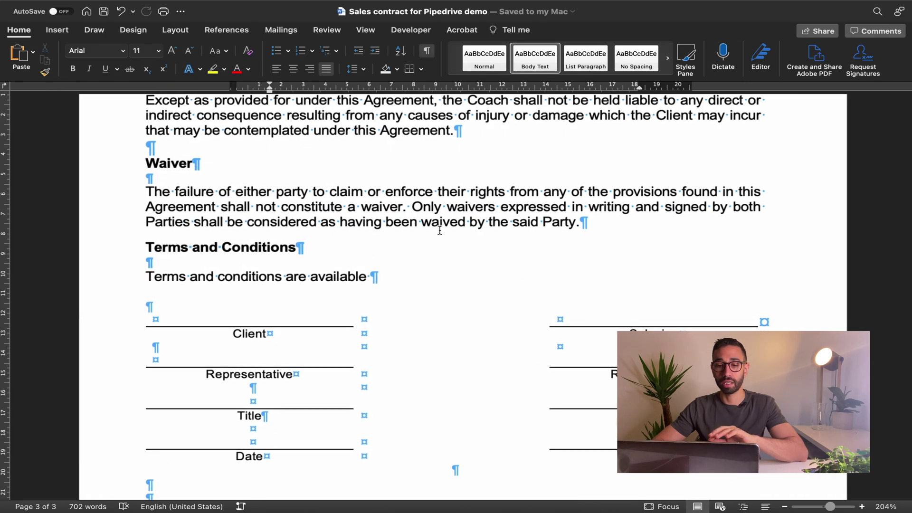
scroll(440, 230, "up", 1)
type("here.")
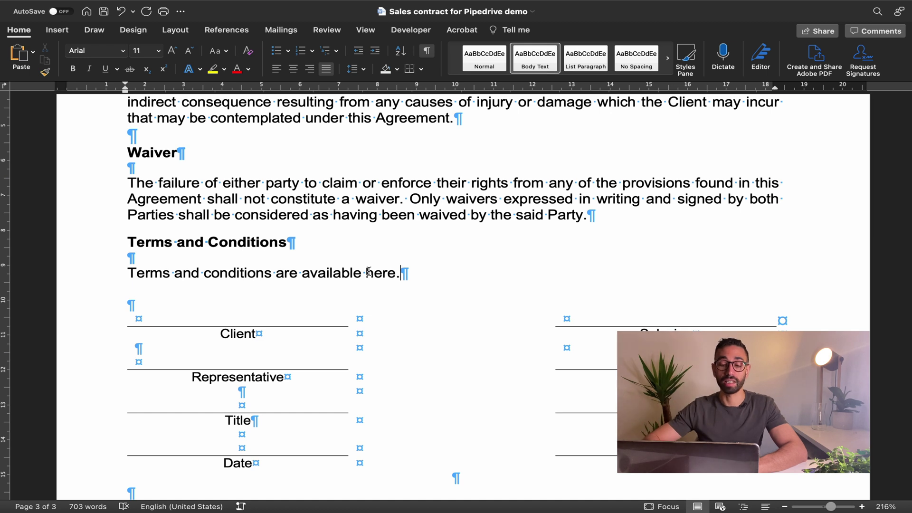
left_click_drag(366, 275, 402, 275)
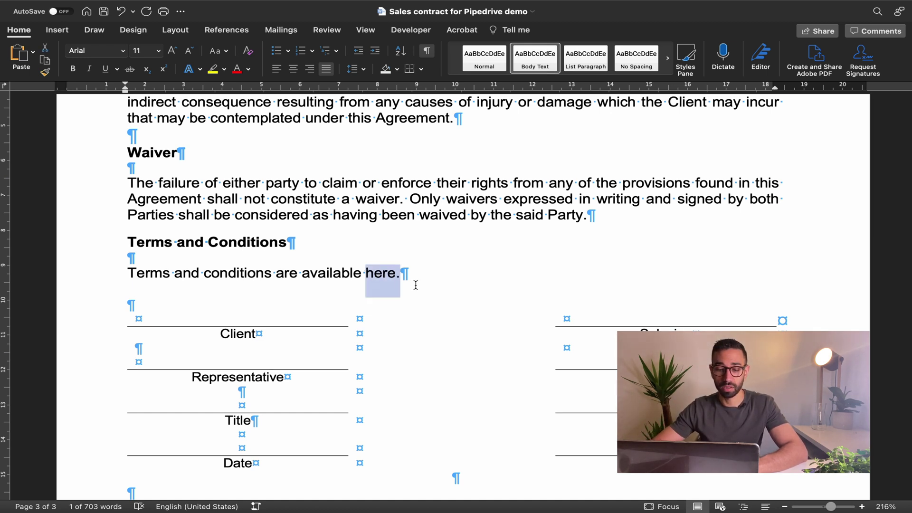
key("BackSpace")
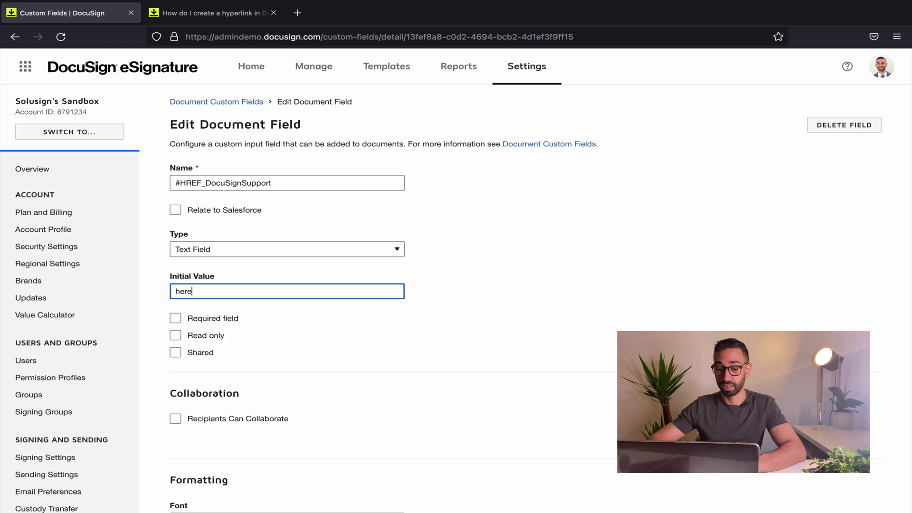
Step: Make the field read-only and shared, and let recipients collaborate on it
left_click(473, 323)
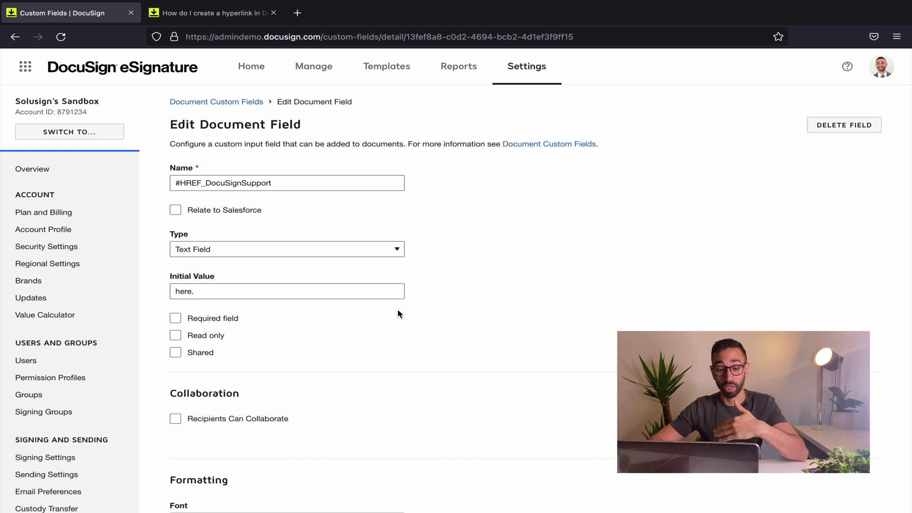
scroll(398, 313, "down", 1)
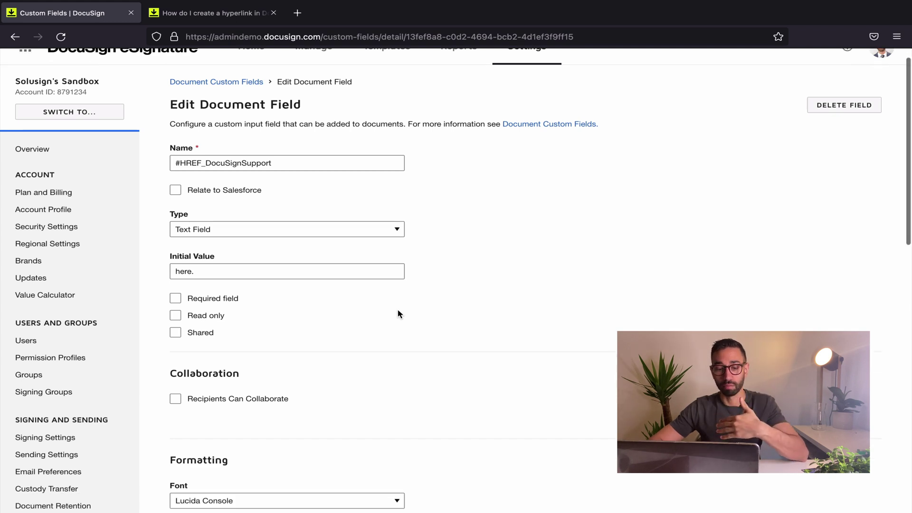
left_click(176, 317)
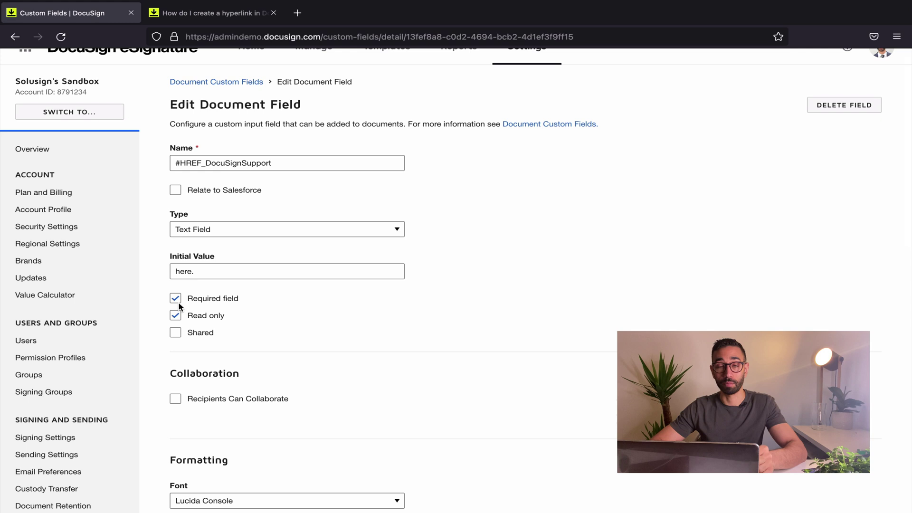
scroll(277, 302, "down", 1)
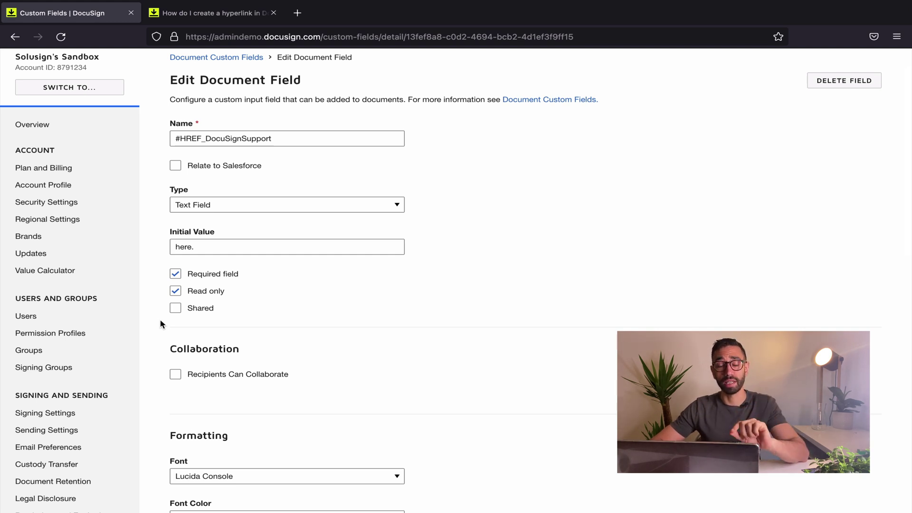
left_click(175, 308)
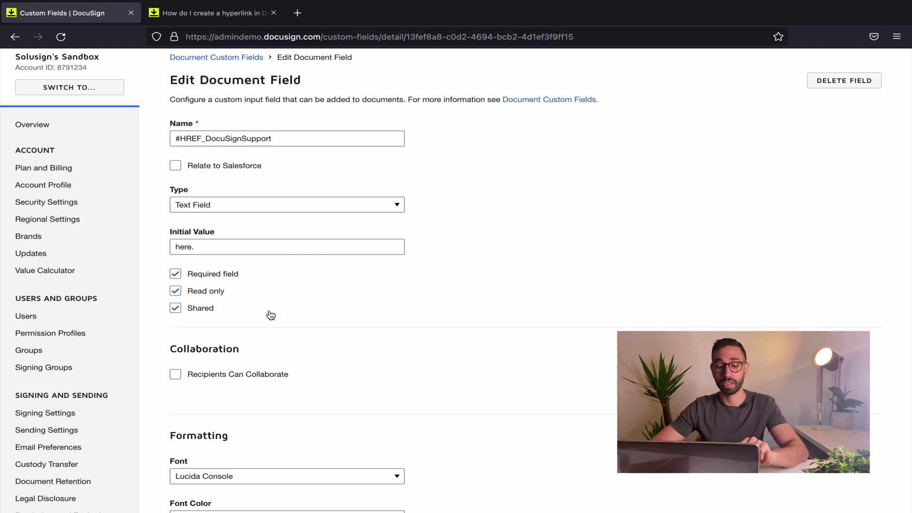
scroll(270, 316, "down", 3)
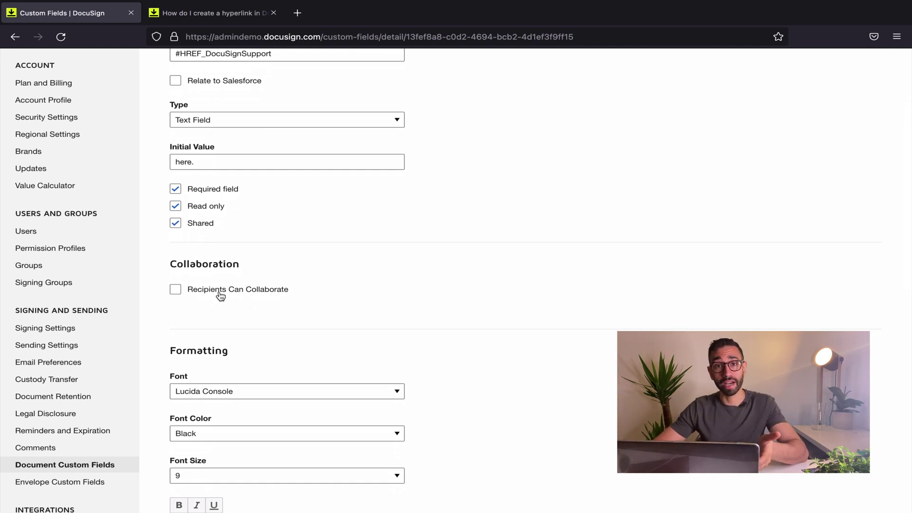
left_click(176, 290)
scroll(348, 316, "down", 12)
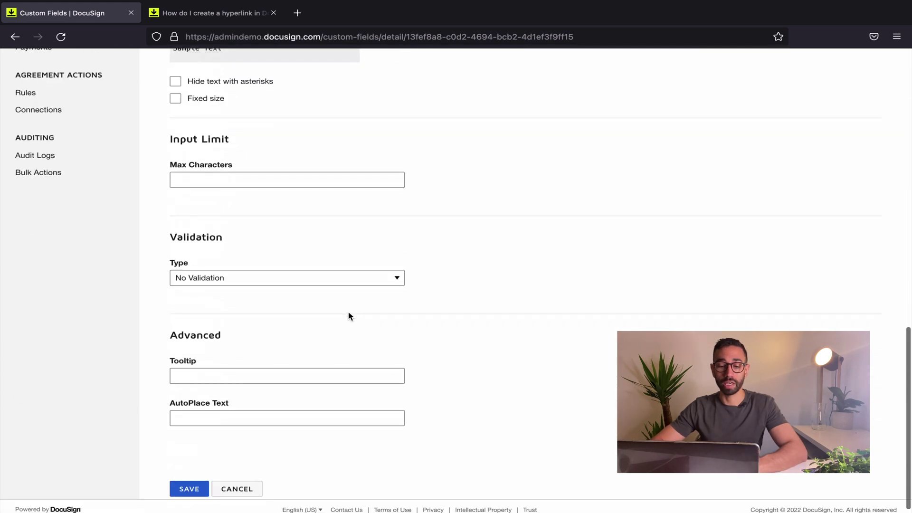
left_click(238, 373)
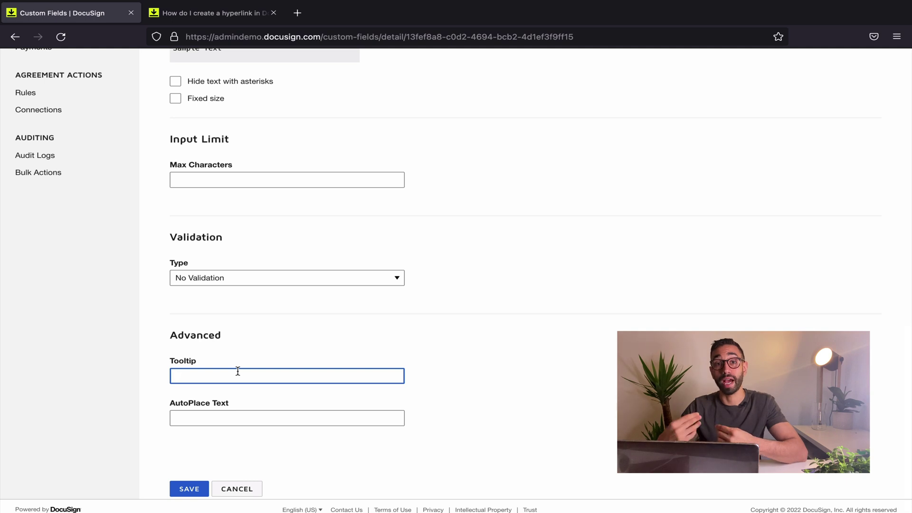
type("https://www.solusign.com")
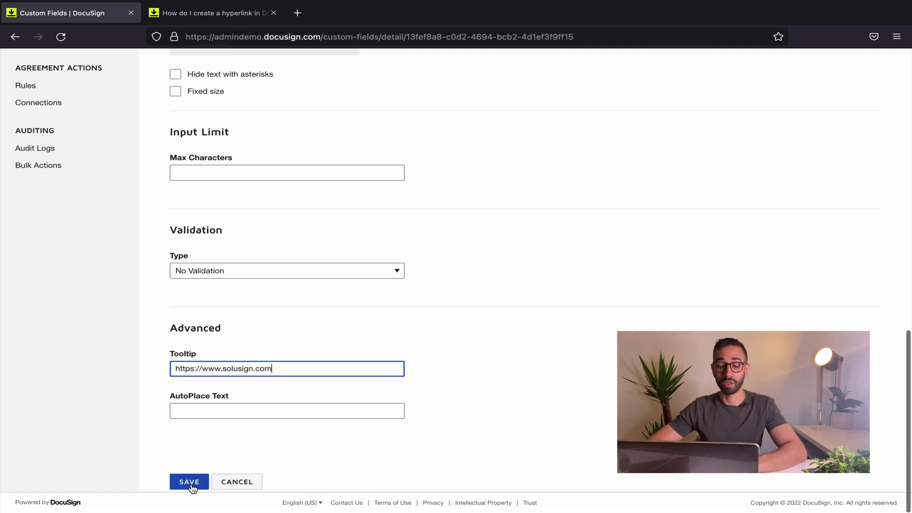
scroll(193, 488, "down", 1)
left_click(190, 482)
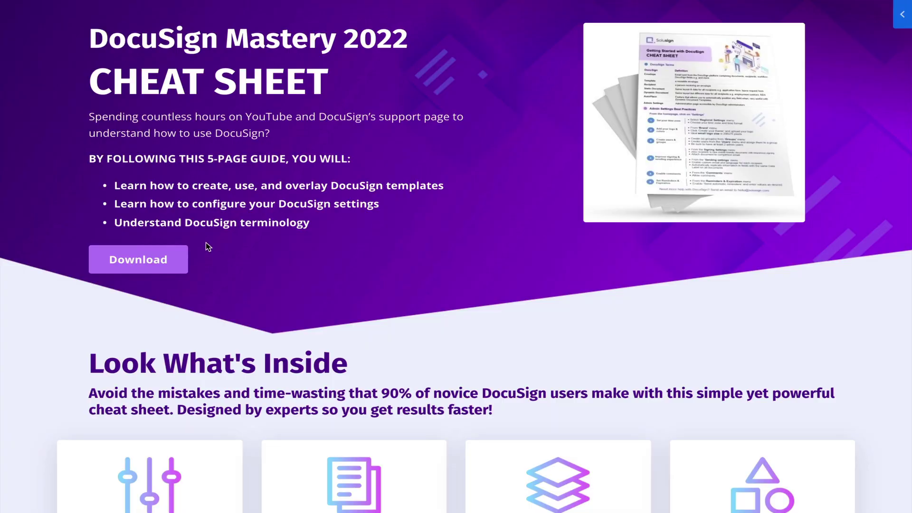
Step: Request the DocuSign Mastery cheat sheet and choose October 18 in the Solusign booking calendar
left_click(145, 265)
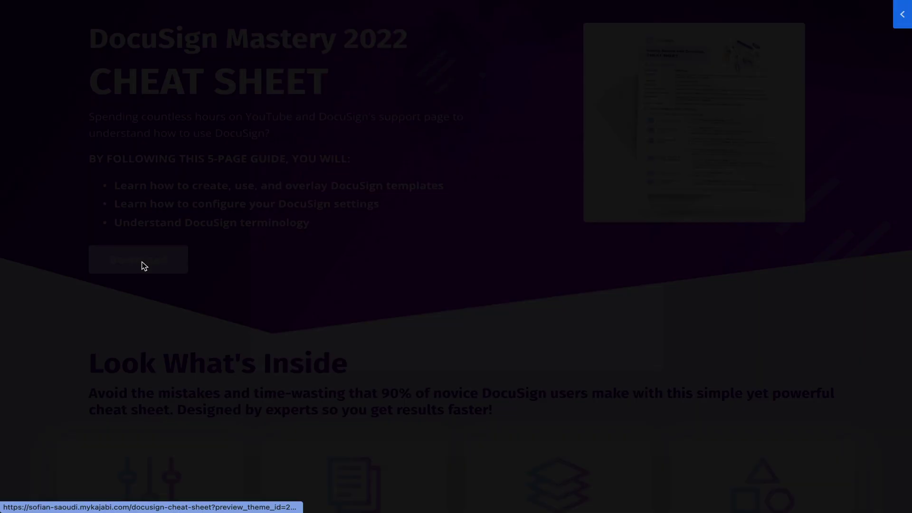
left_click(368, 320)
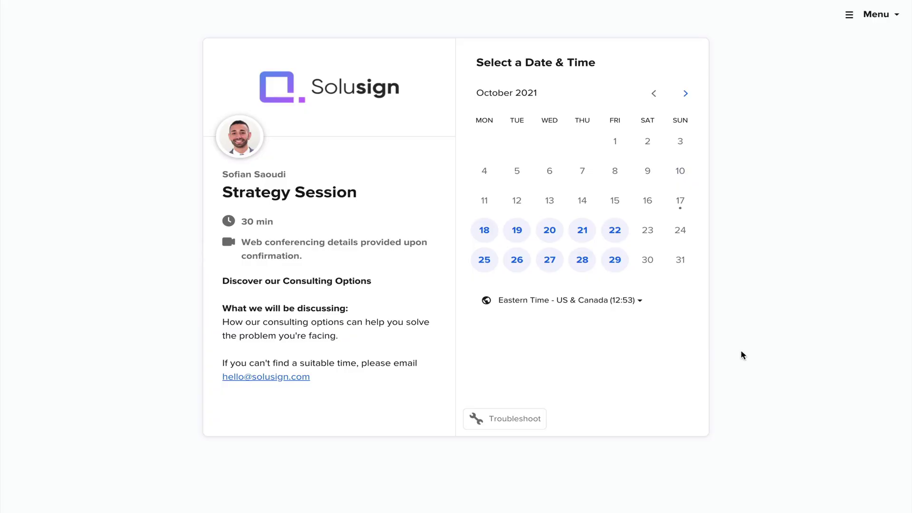
left_click(486, 232)
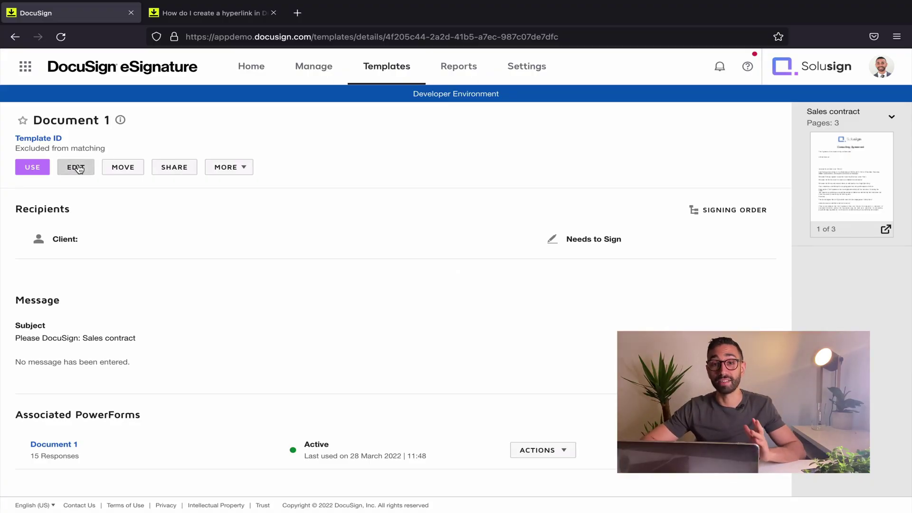
Step: Edit template Document 1 and drag the #HREF custom field after 'Terms and conditions are available'
left_click(75, 167)
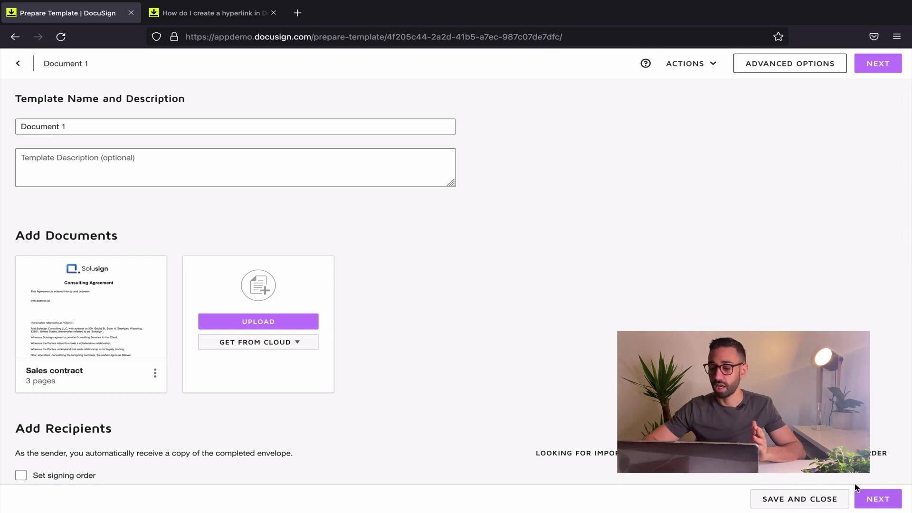
left_click(882, 499)
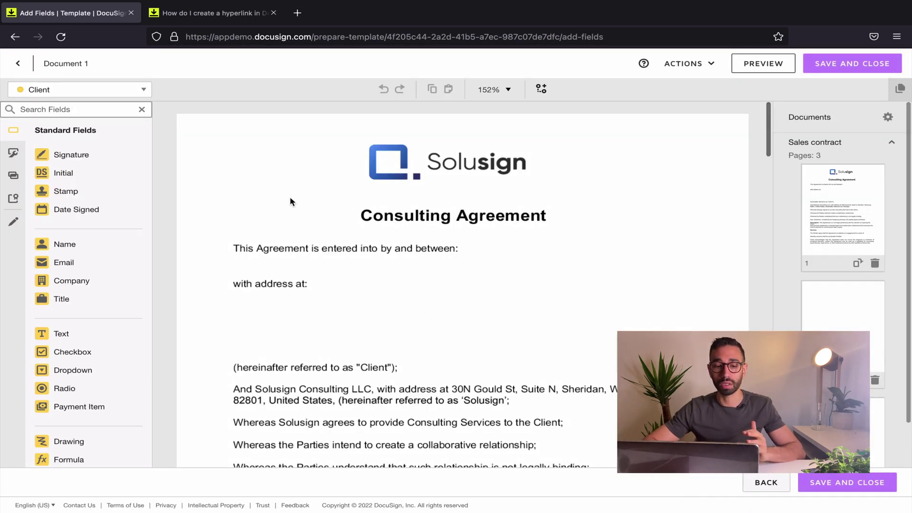
left_click(13, 155)
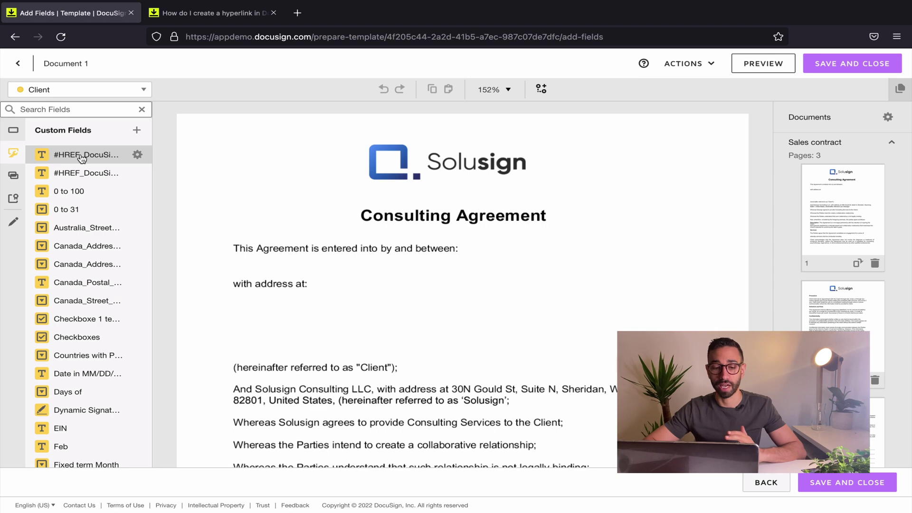
scroll(385, 262, "down", 20)
scroll(386, 263, "down", 1)
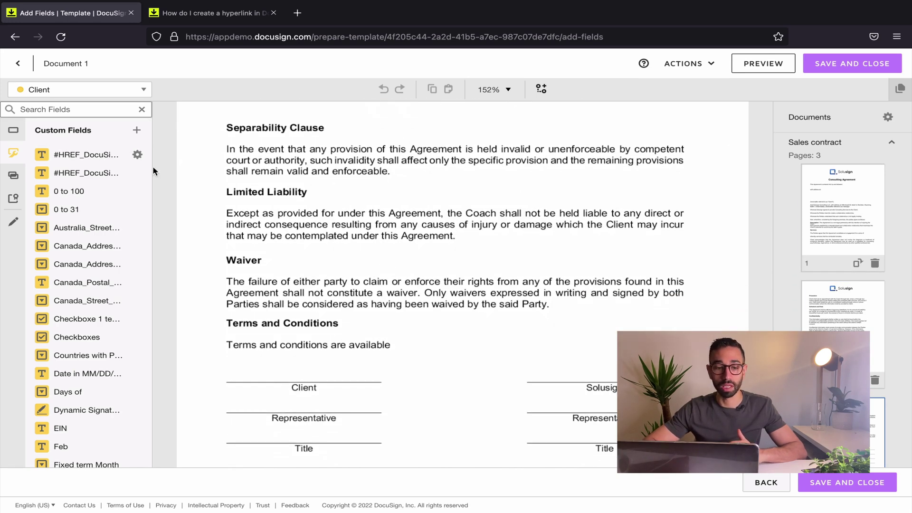
left_click_drag(89, 154, 397, 345)
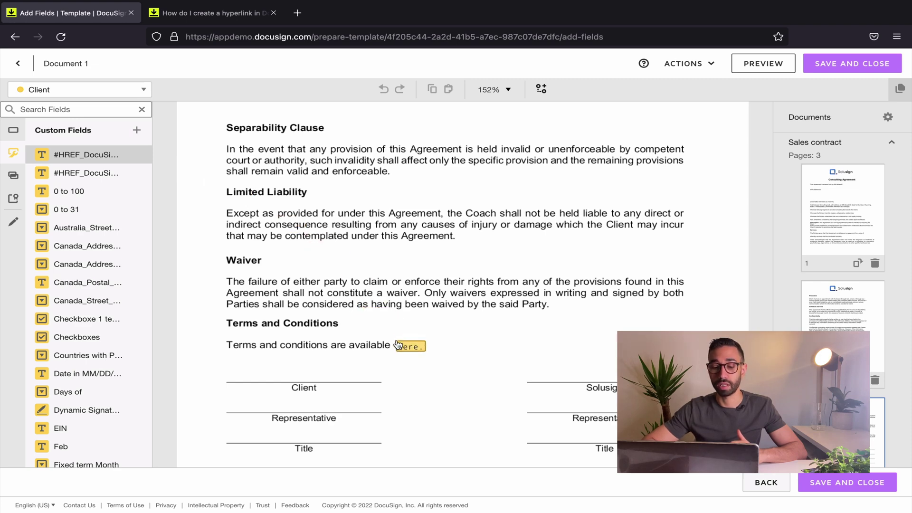
Step: Preview the template and follow the here. link past the external-link warning to solusign.com
left_click(769, 63)
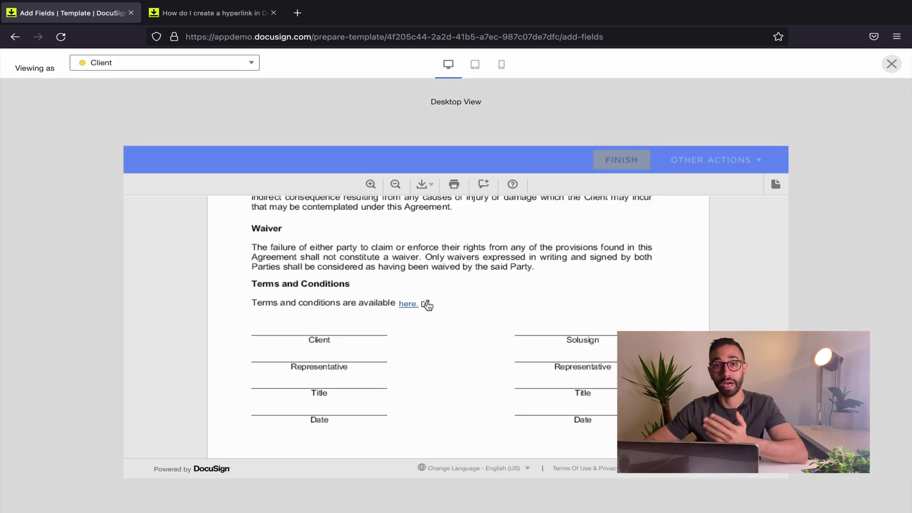
left_click(427, 304)
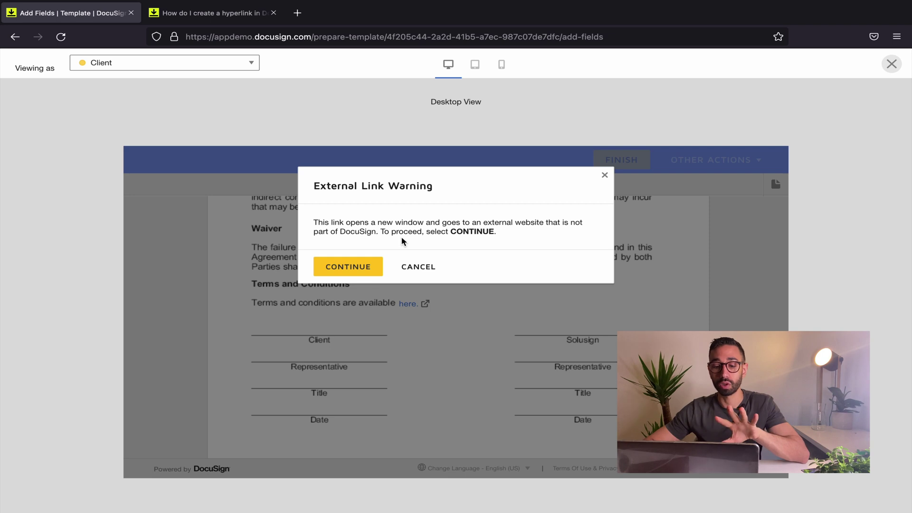
left_click(349, 266)
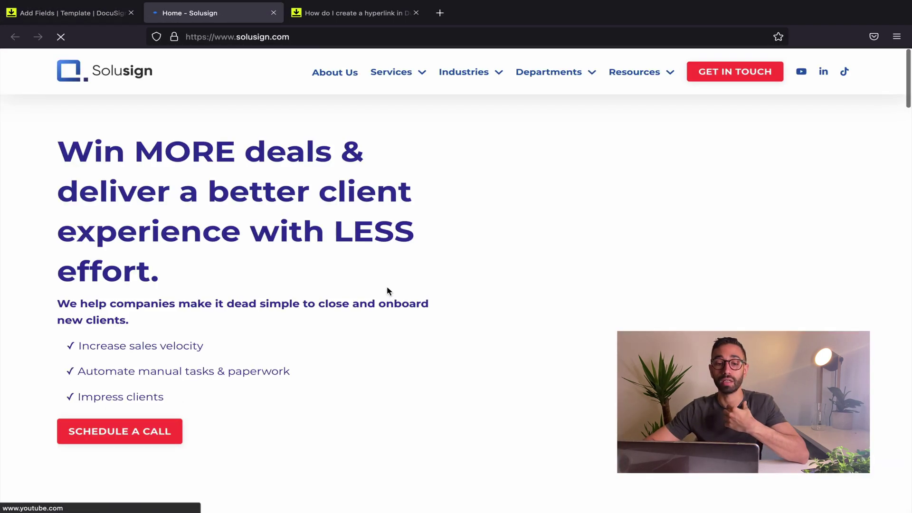